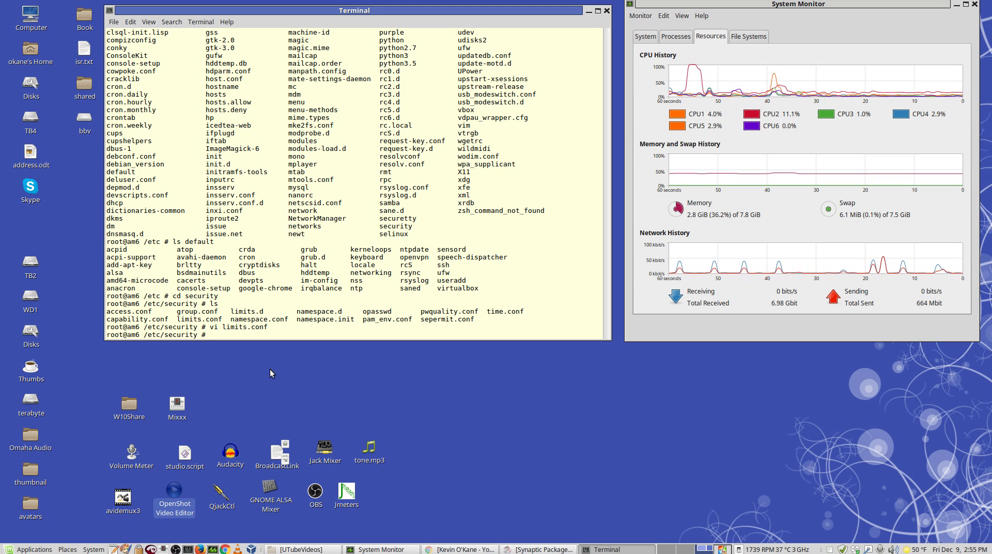
text(vi limits.conf)
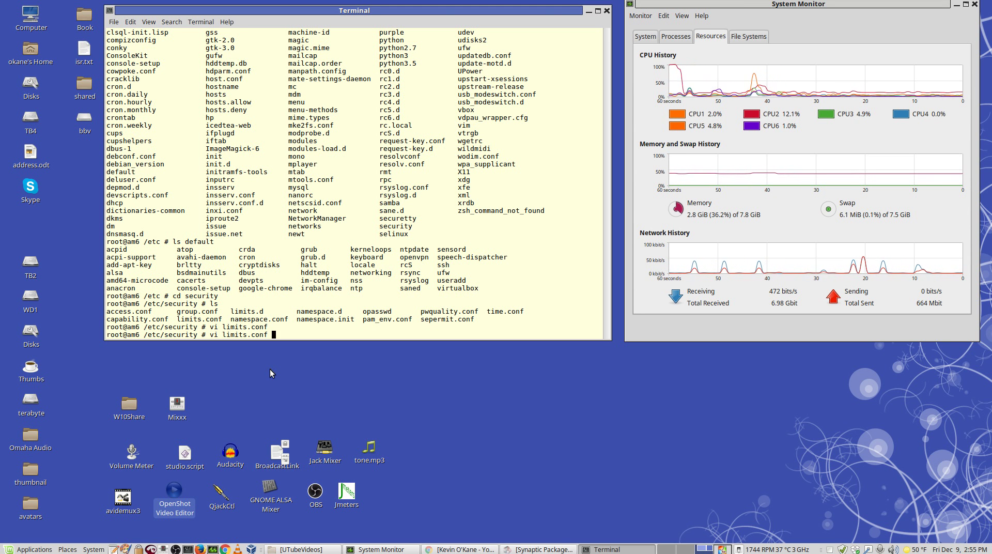
key(Return)
key(ctrl+f)
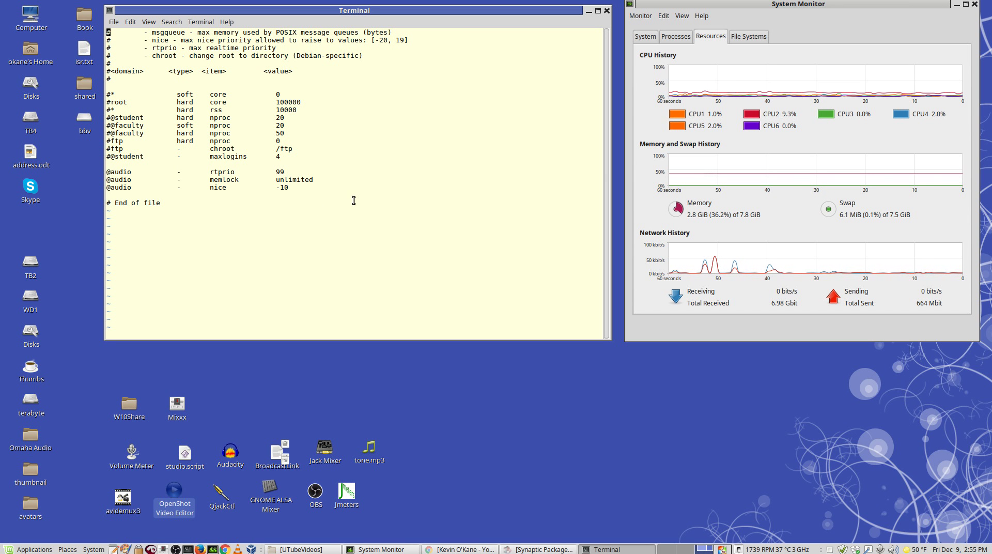
text(:q)
key(Return)
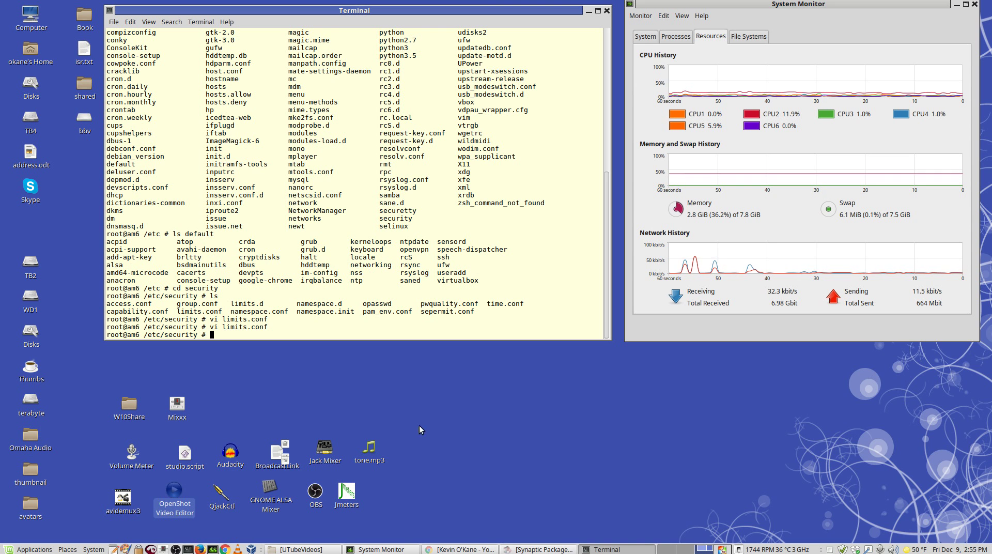
- Switch to Synaptic Package Manager and examine the jack package list for the JACK server, library, mixer, PulseAudio and qjackctl packages
click(517, 549)
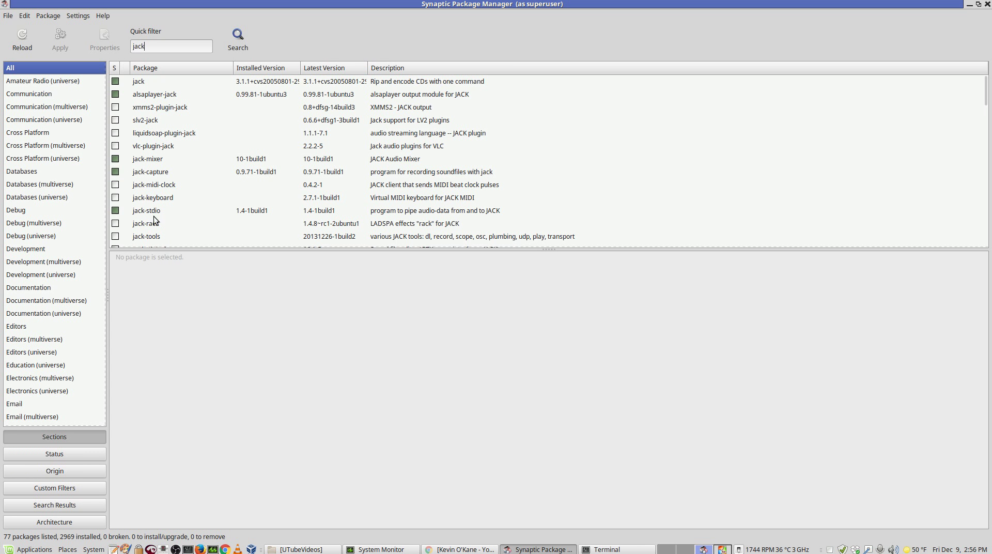
scroll(217, 183, down, 3)
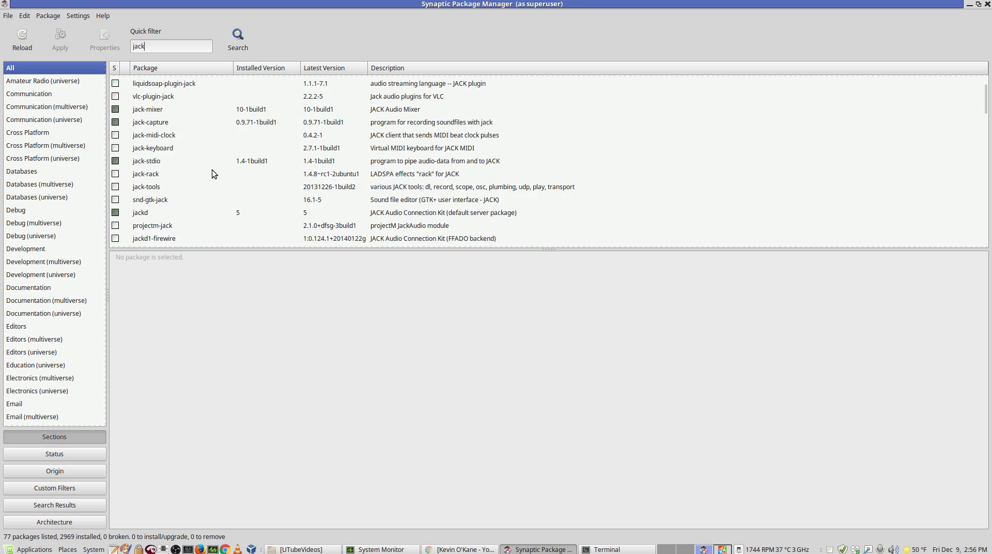
scroll(212, 169, down, 1)
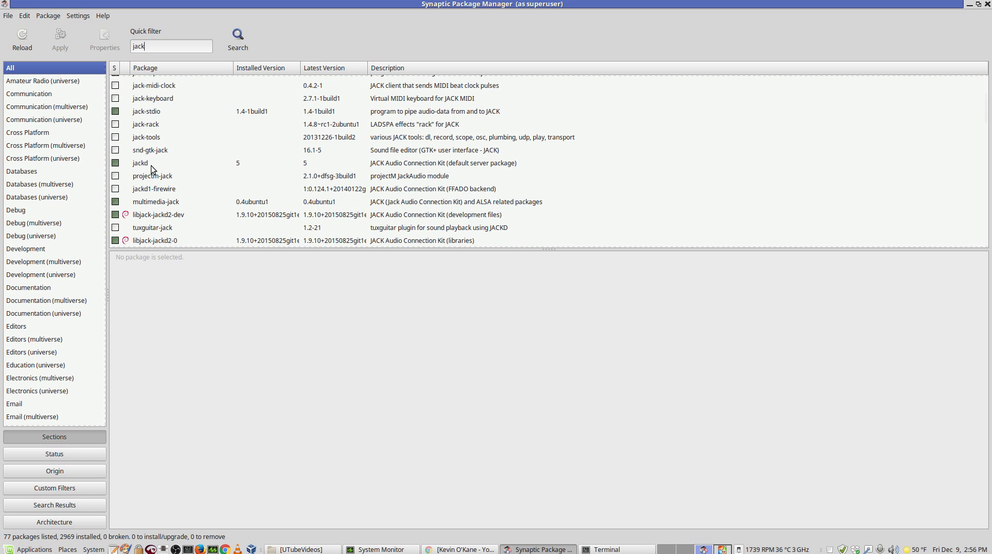
scroll(203, 163, down, 1)
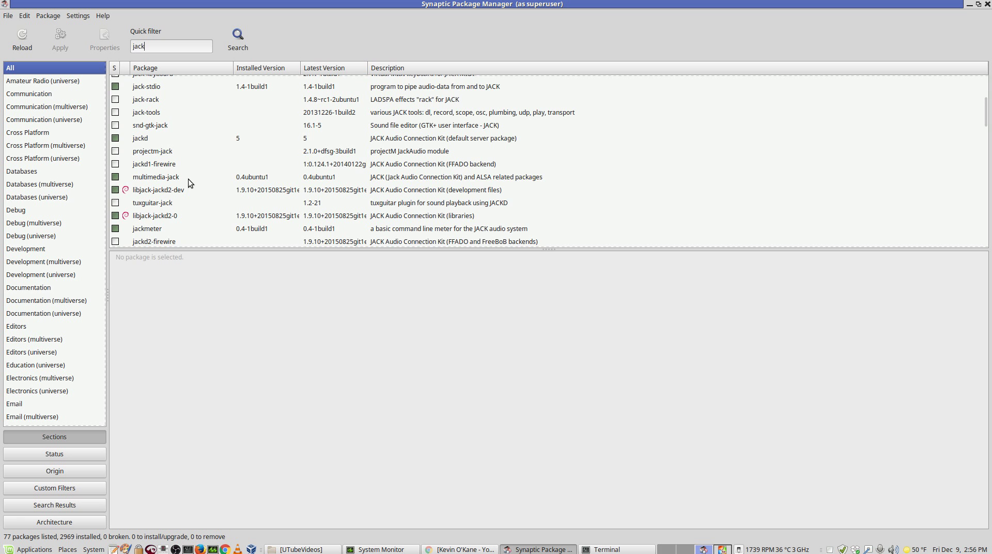
scroll(188, 178, down, 1)
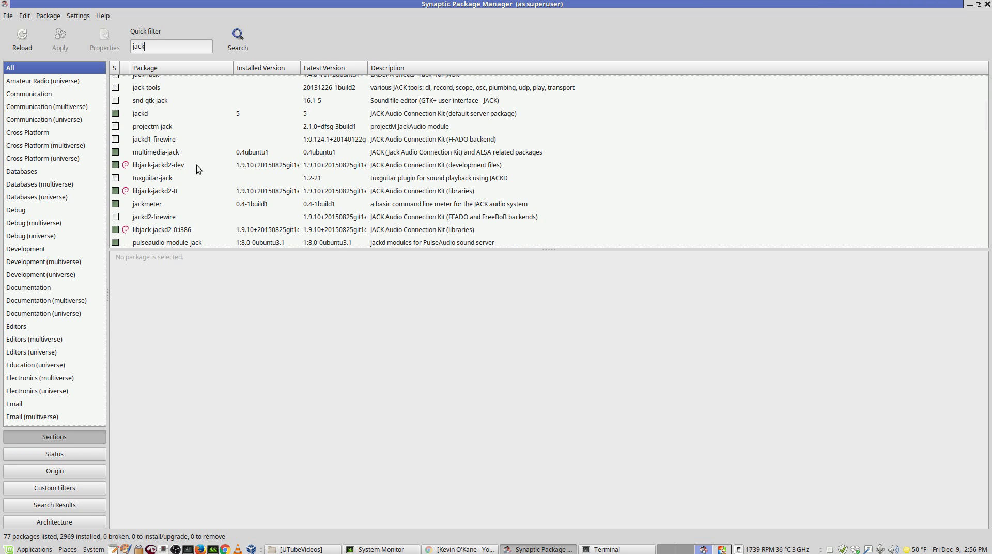
scroll(197, 165, down, 1)
scroll(198, 165, down, 1)
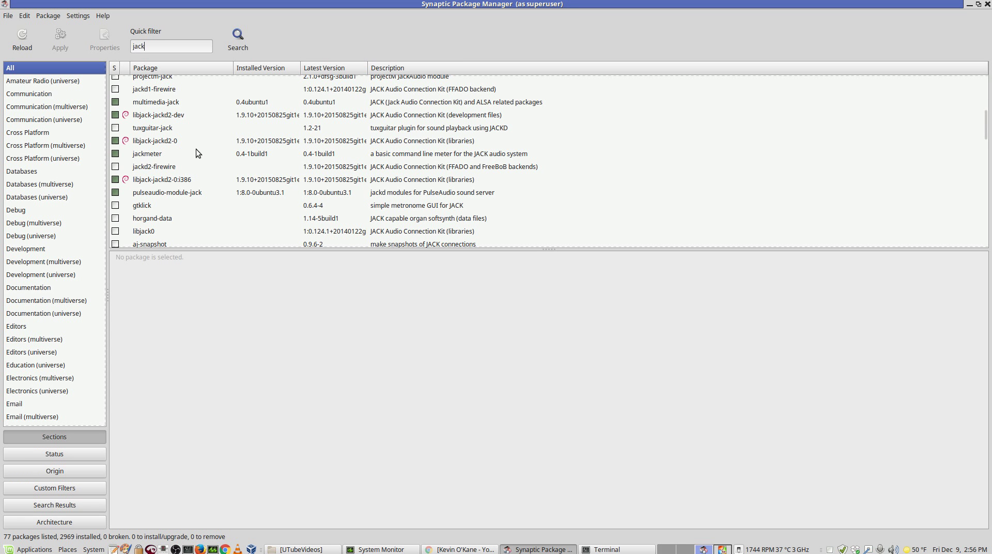
scroll(191, 155, down, 1)
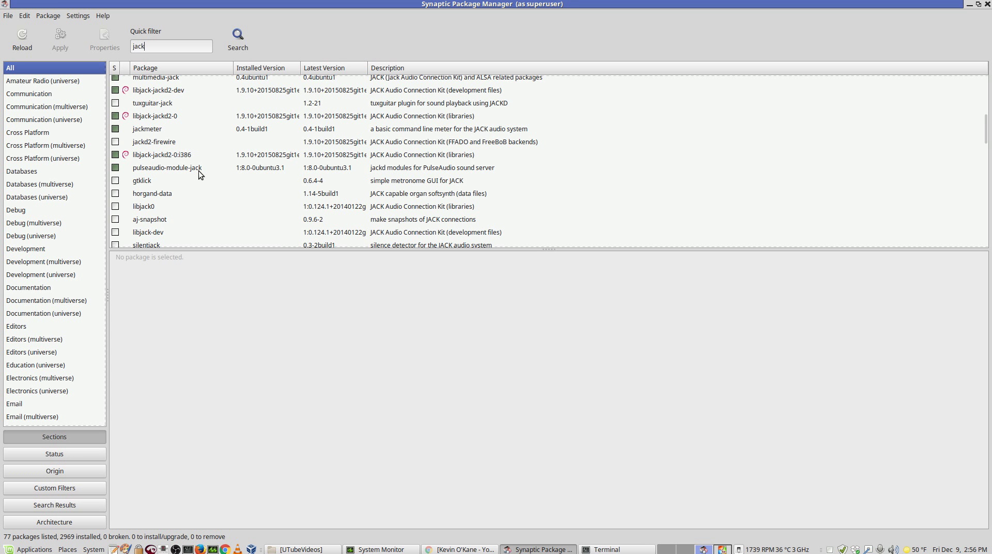
scroll(209, 170, down, 5)
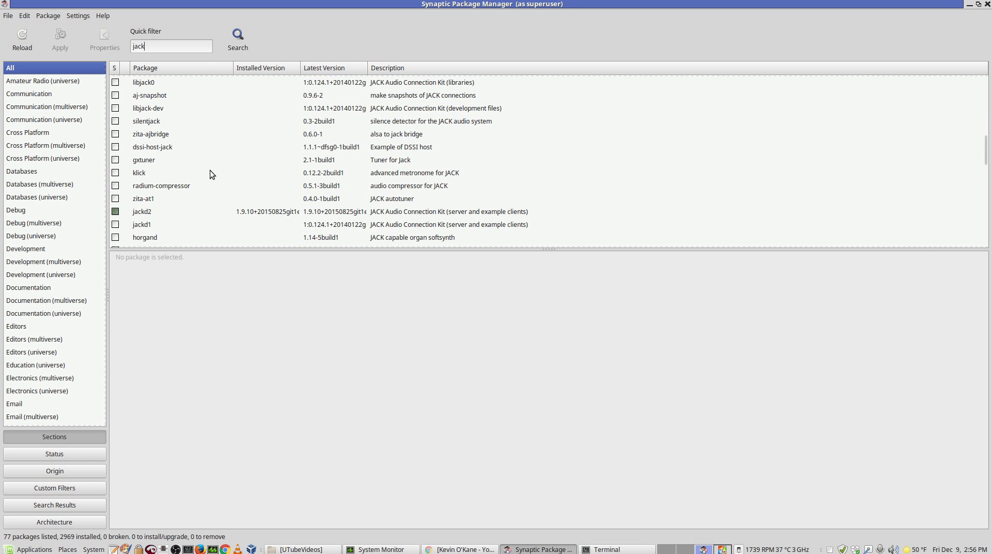
scroll(210, 171, down, 2)
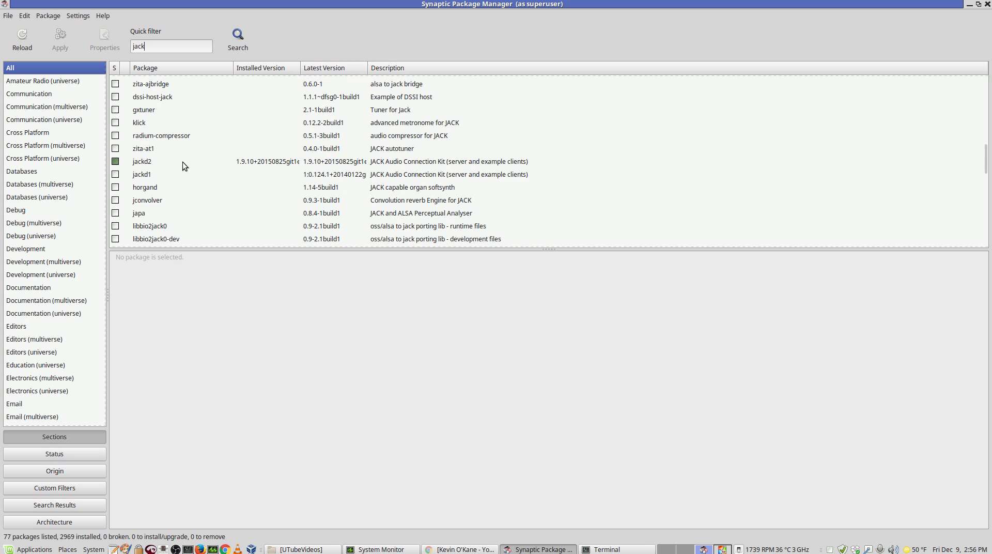
scroll(209, 158, down, 6)
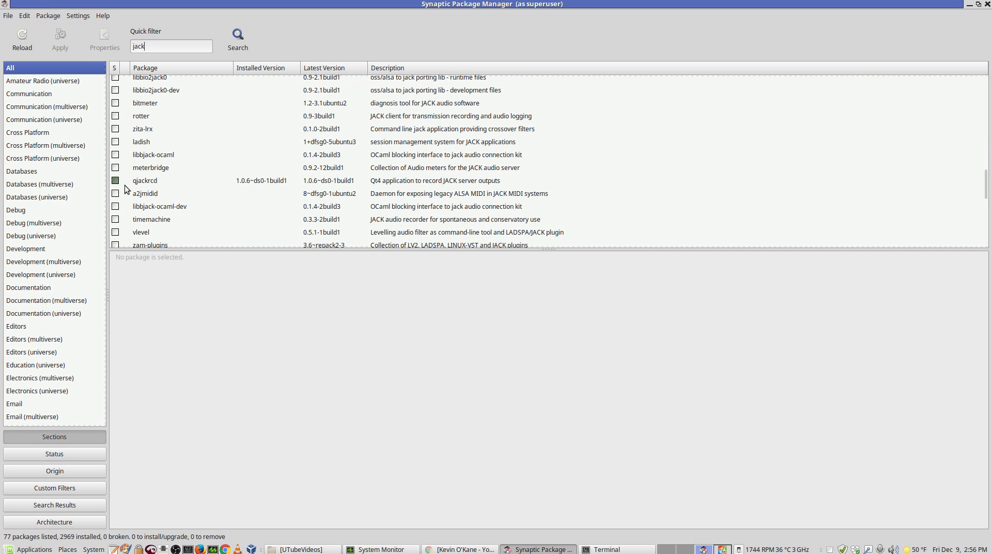
scroll(194, 174, down, 3)
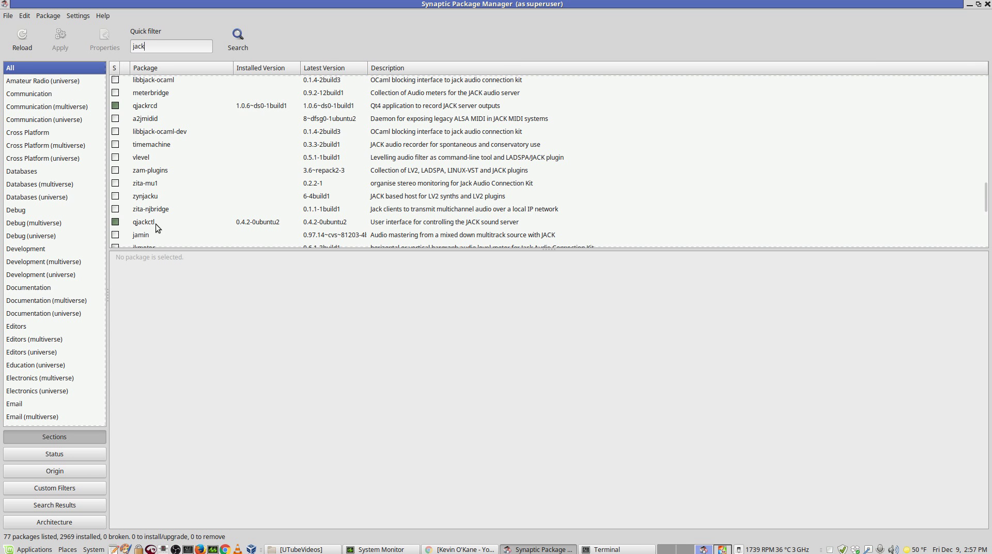
scroll(233, 161, down, 5)
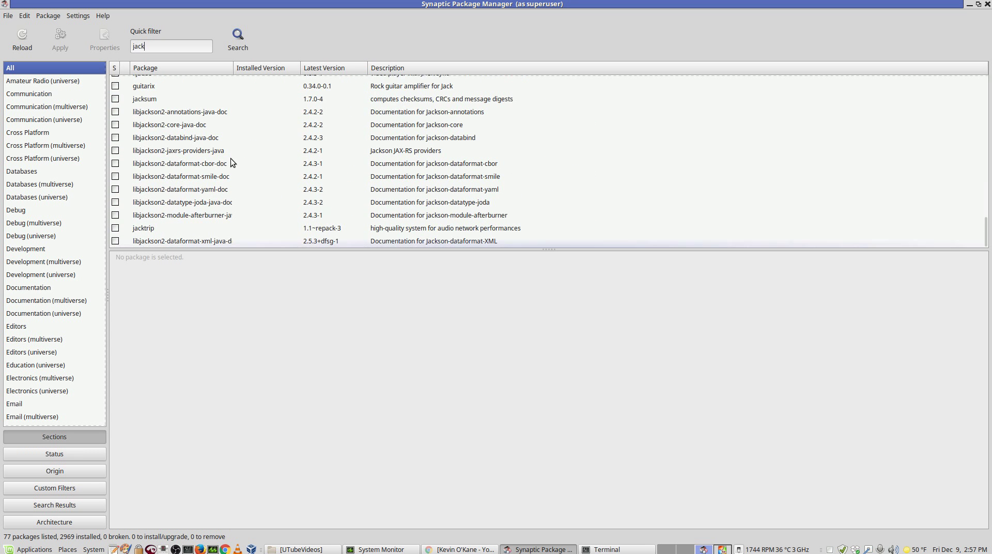
scroll(233, 167, up, 2)
scroll(233, 163, up, 8)
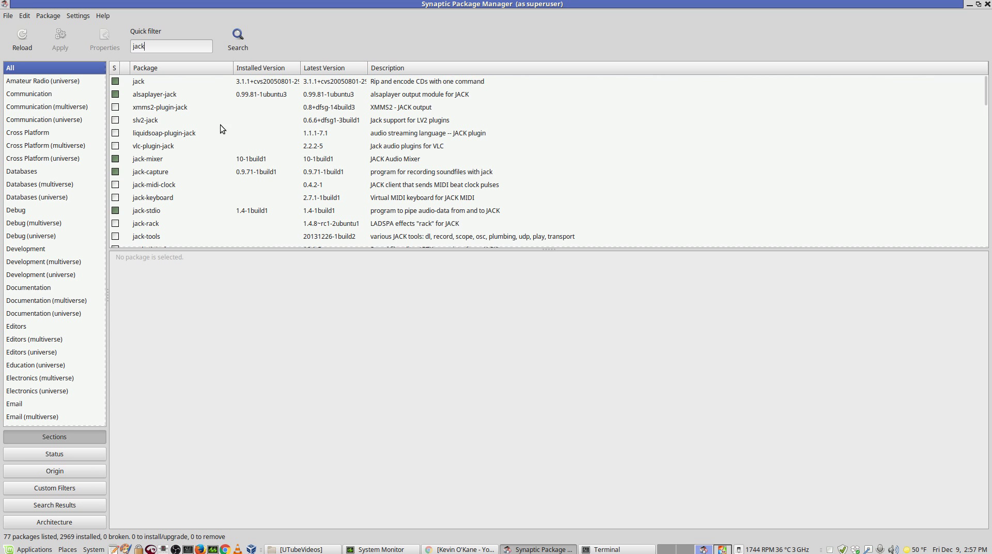
- Review the marked packages in the jack list once more from start to end, and close Synaptic Package Manager
scroll(218, 162, down, 3)
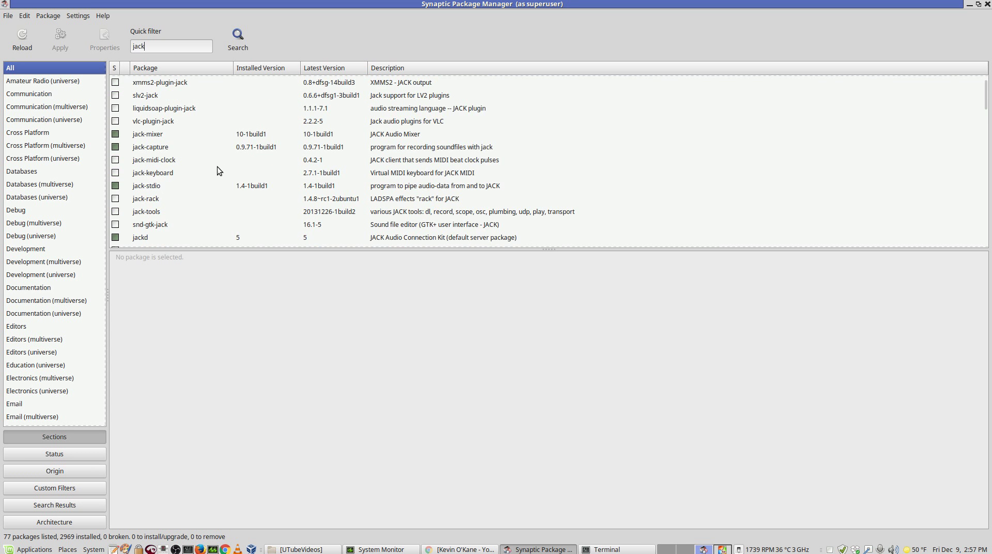
scroll(219, 180, down, 1)
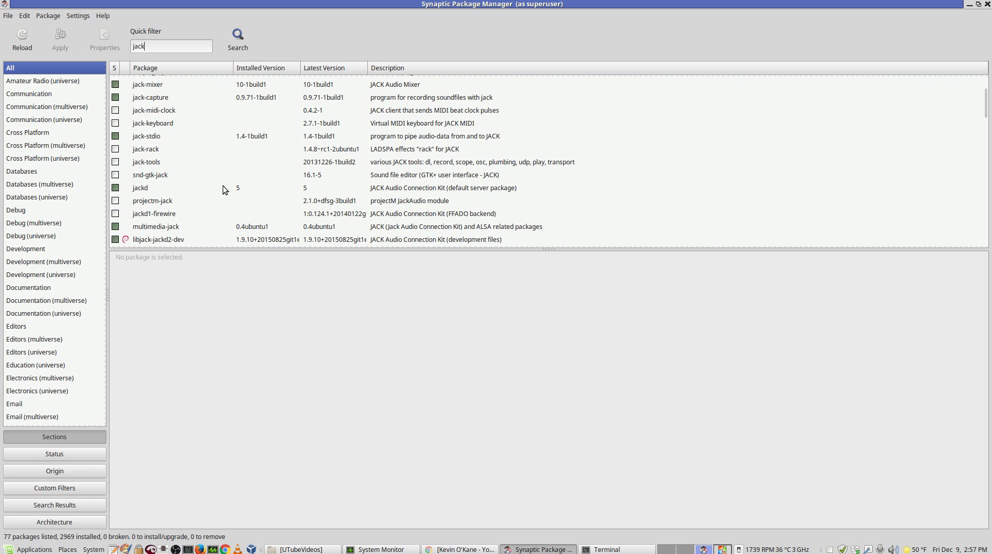
scroll(217, 193, down, 1)
scroll(215, 196, down, 1)
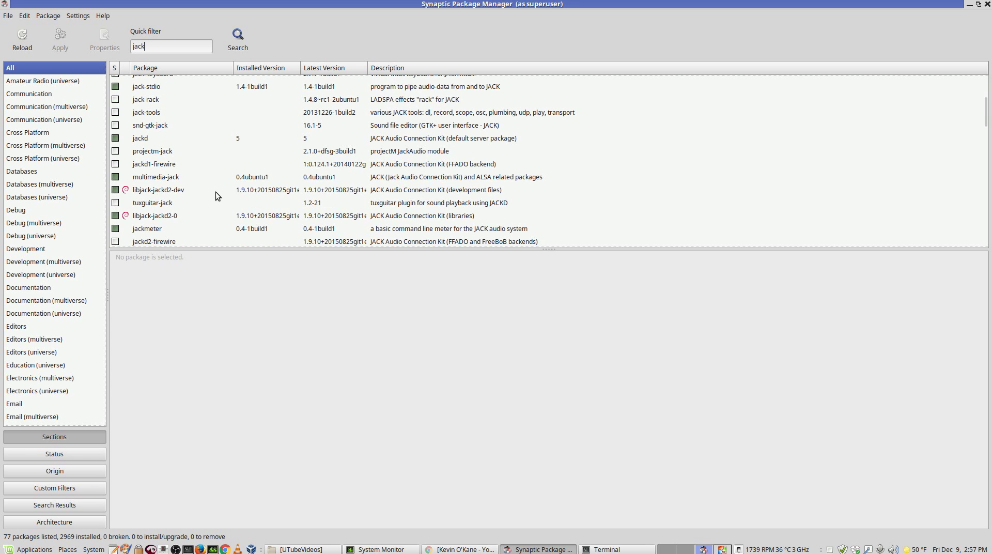
scroll(216, 193, down, 3)
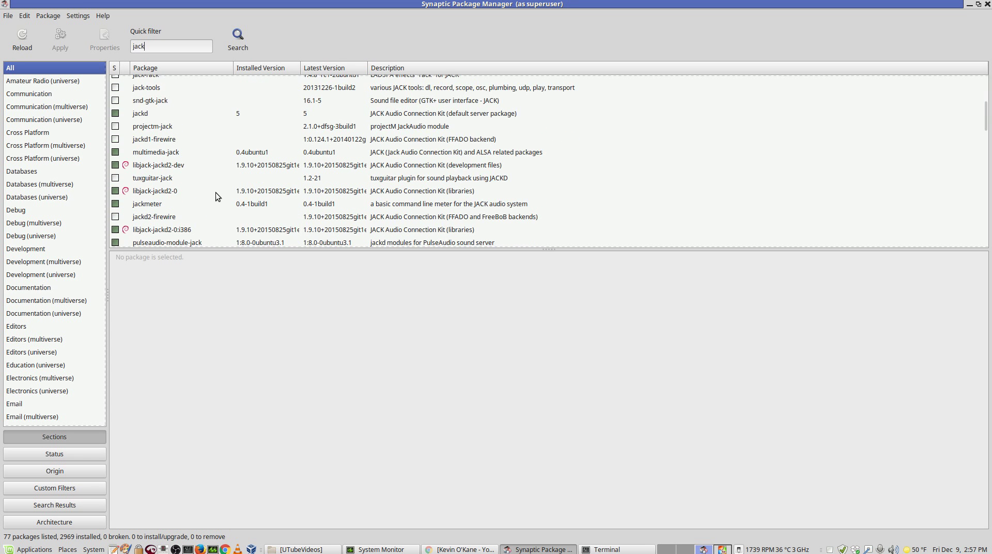
scroll(216, 192, down, 6)
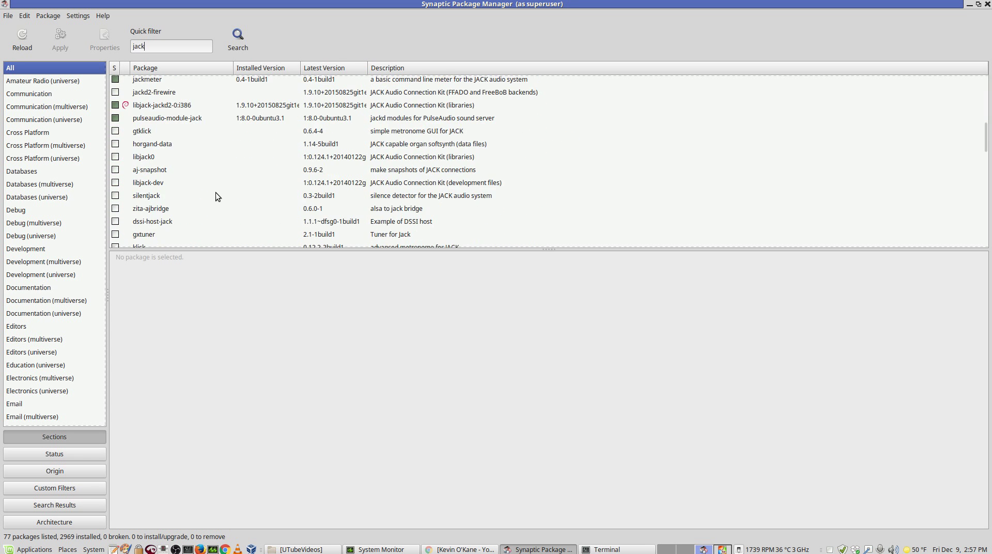
scroll(215, 192, down, 5)
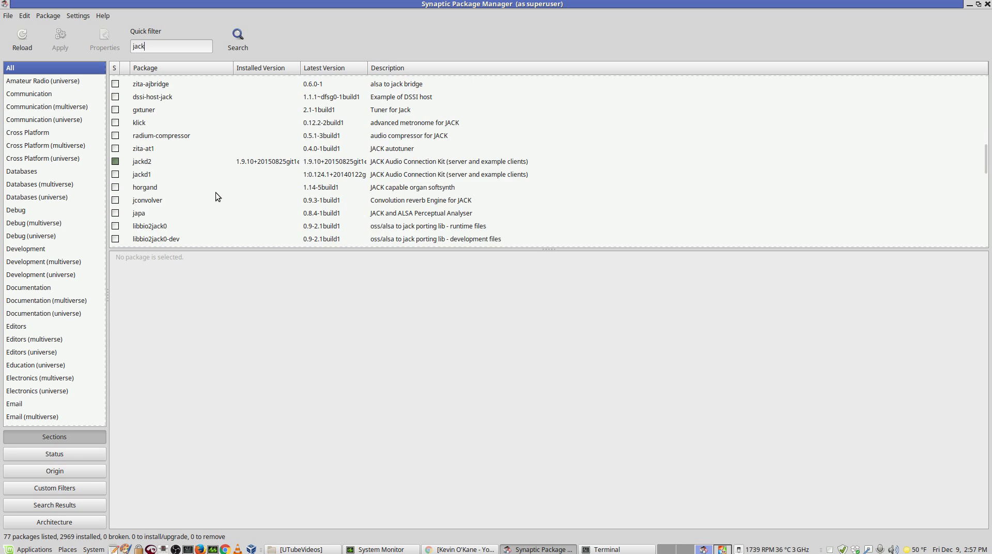
scroll(215, 196, down, 2)
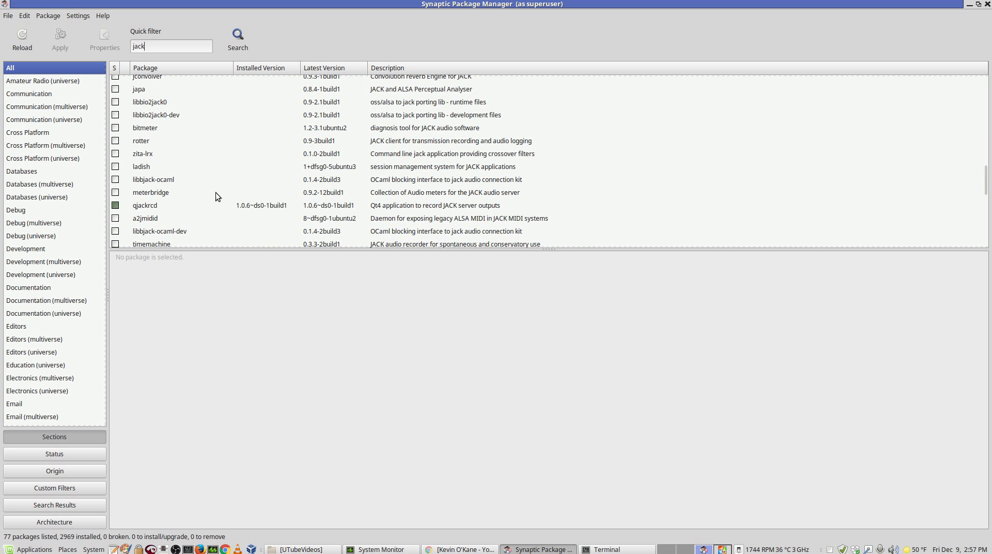
scroll(215, 196, down, 4)
scroll(215, 196, down, 2)
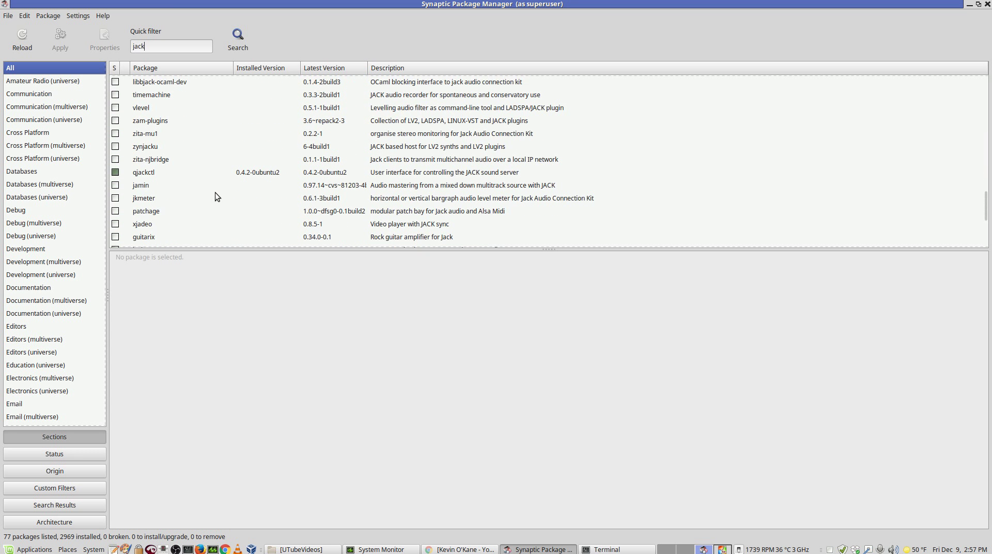
scroll(215, 196, down, 5)
scroll(215, 192, down, 1)
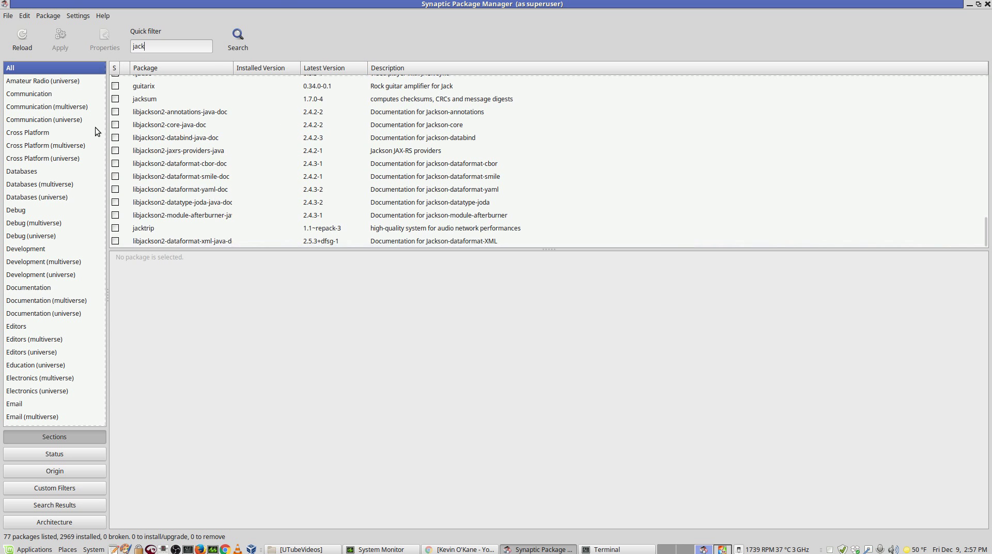
click(988, 5)
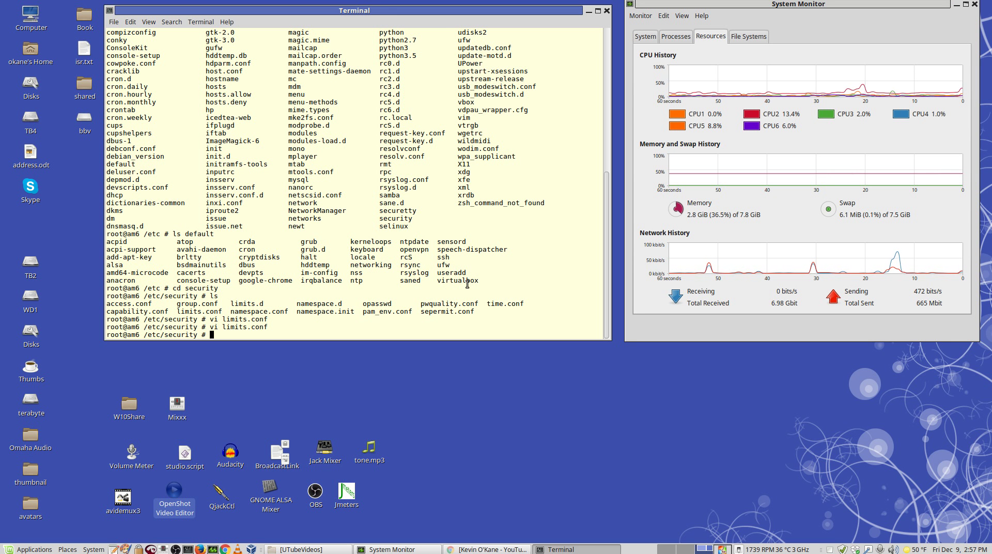
- Move the Terminal window aside to uncover the script icons behind it, and put it back over them
drag(440, 14, 428, 47)
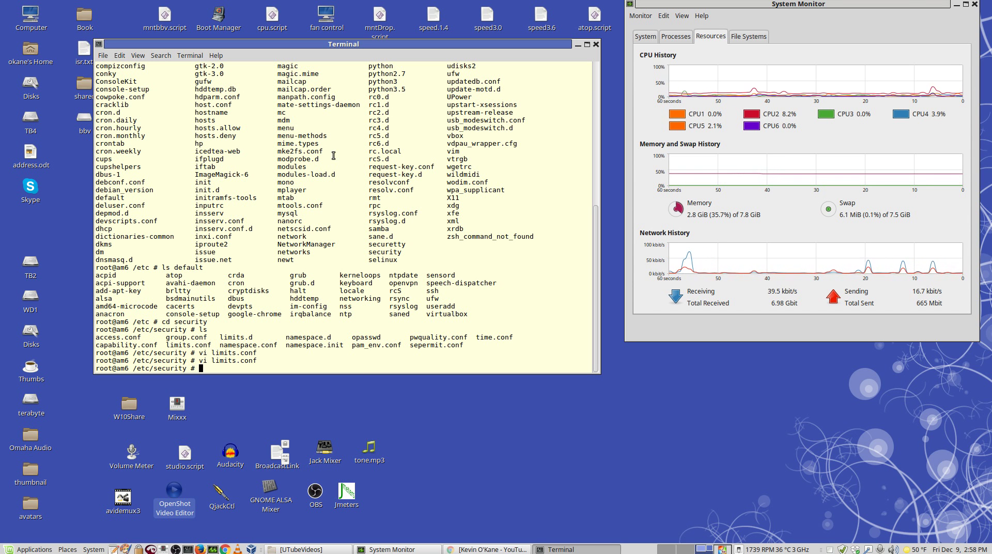
drag(337, 44, 325, 4)
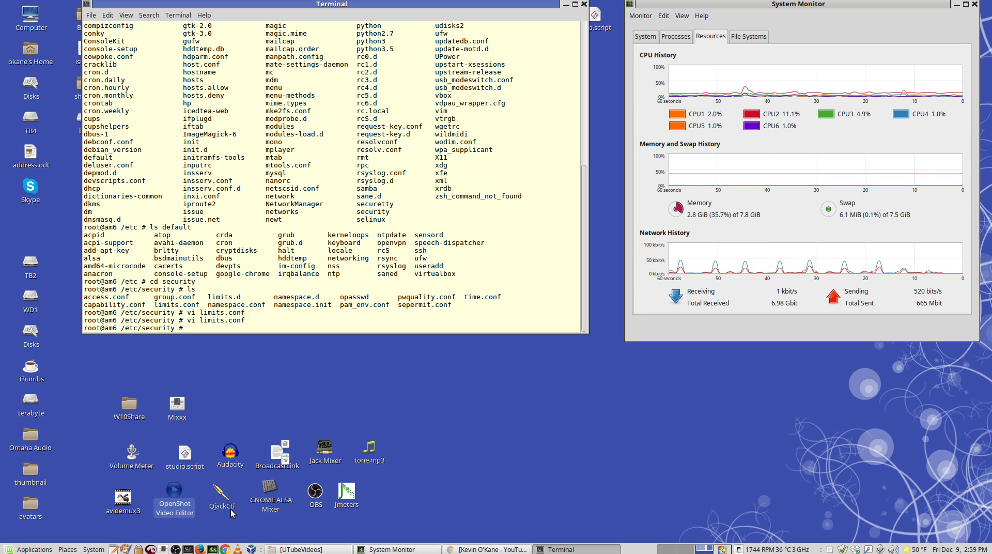
- Locate QjackCtl among the Sound & Video applications without launching it
click(29, 549)
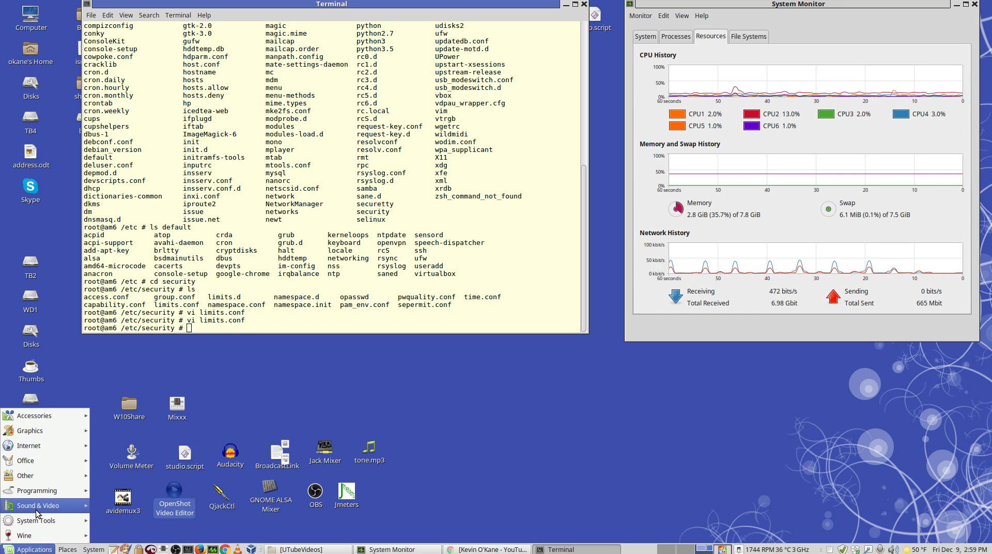
mouse_move(36, 510)
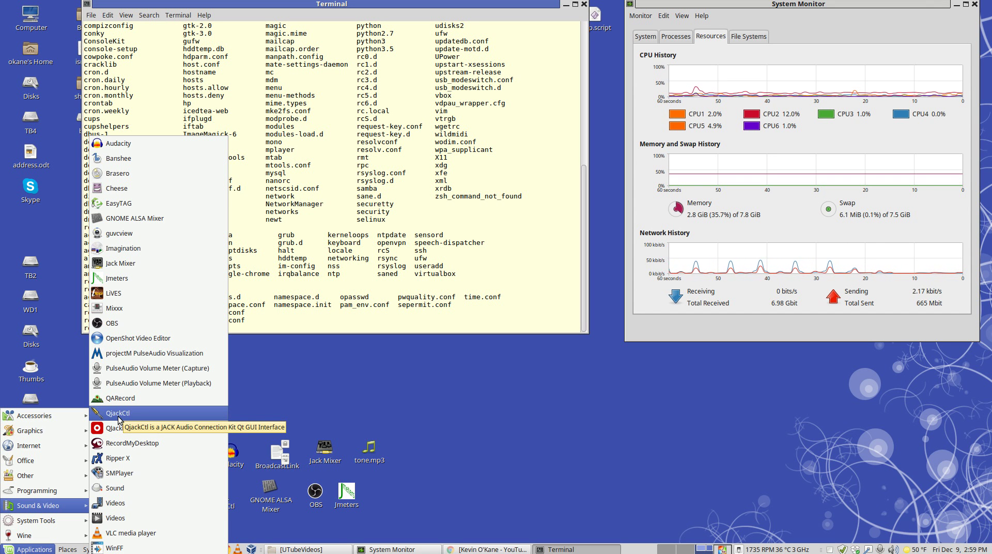
click(294, 398)
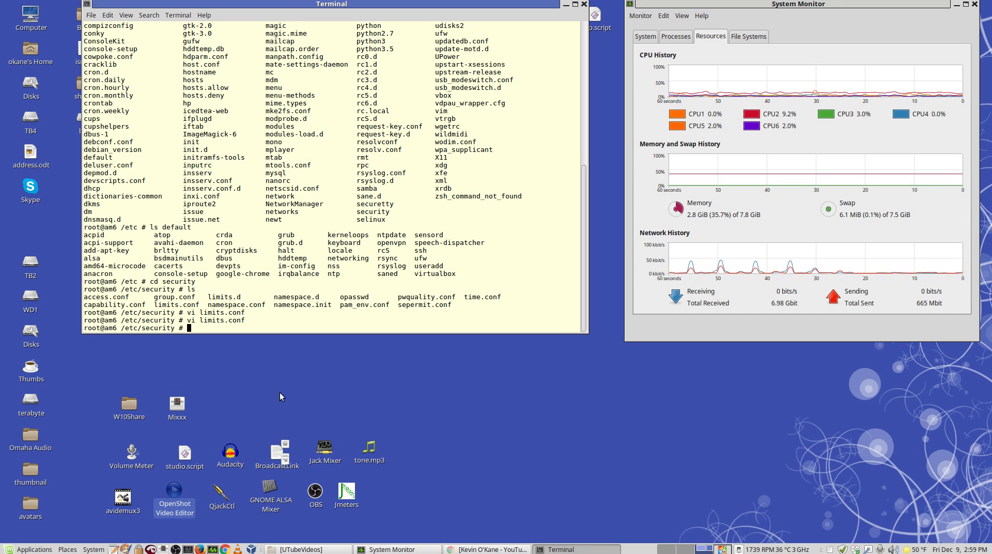
- Inspect the launch command in the properties of the QjackCtl desktop launcher, and close them
right_click(226, 497)
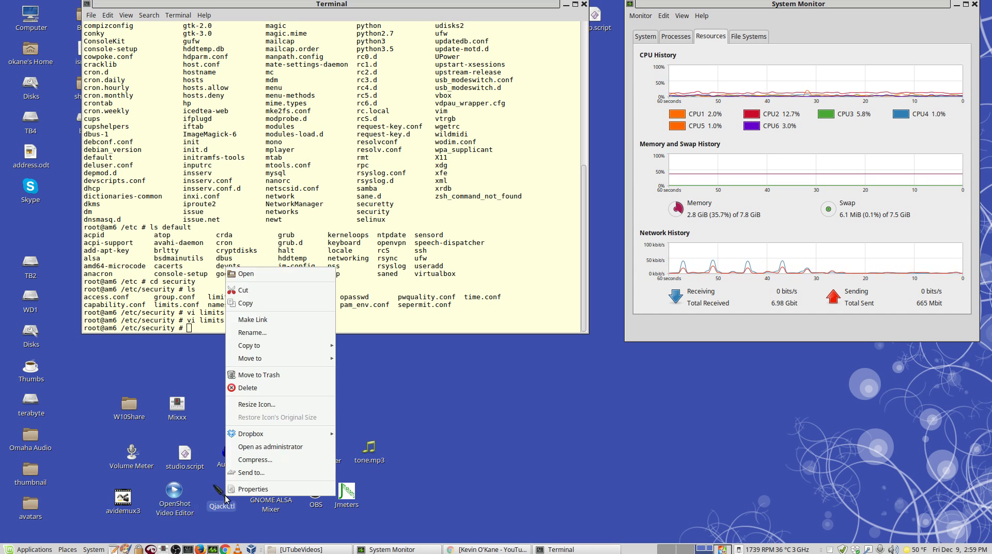
click(253, 489)
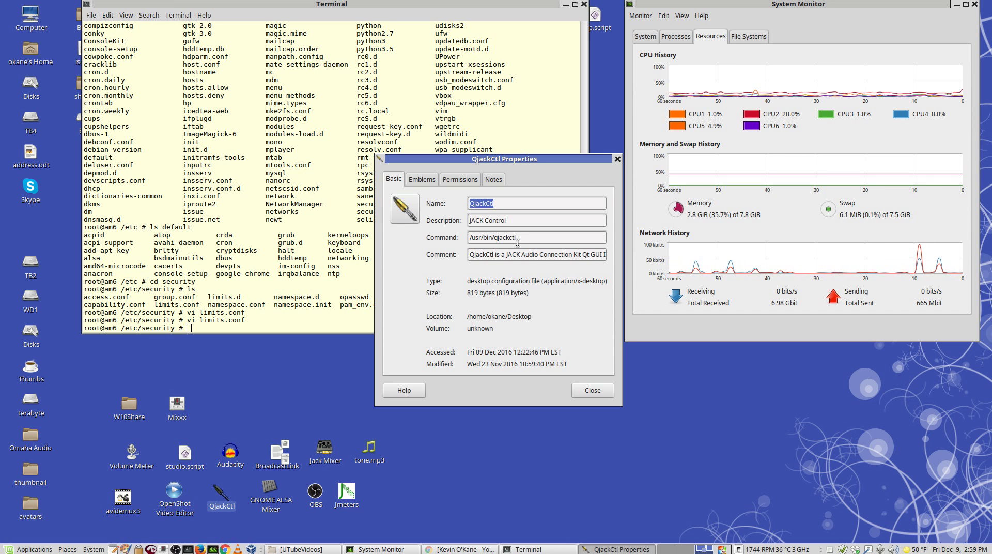
click(588, 392)
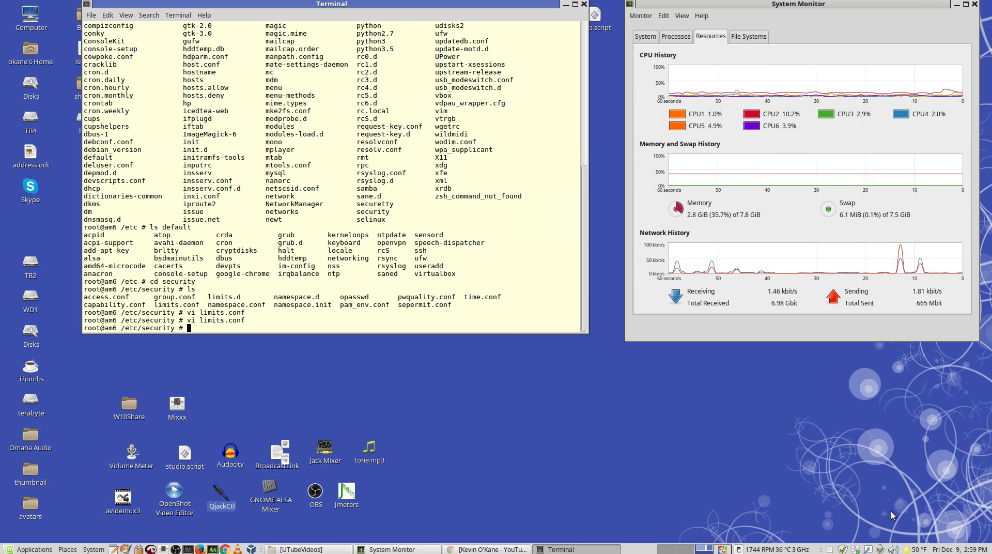